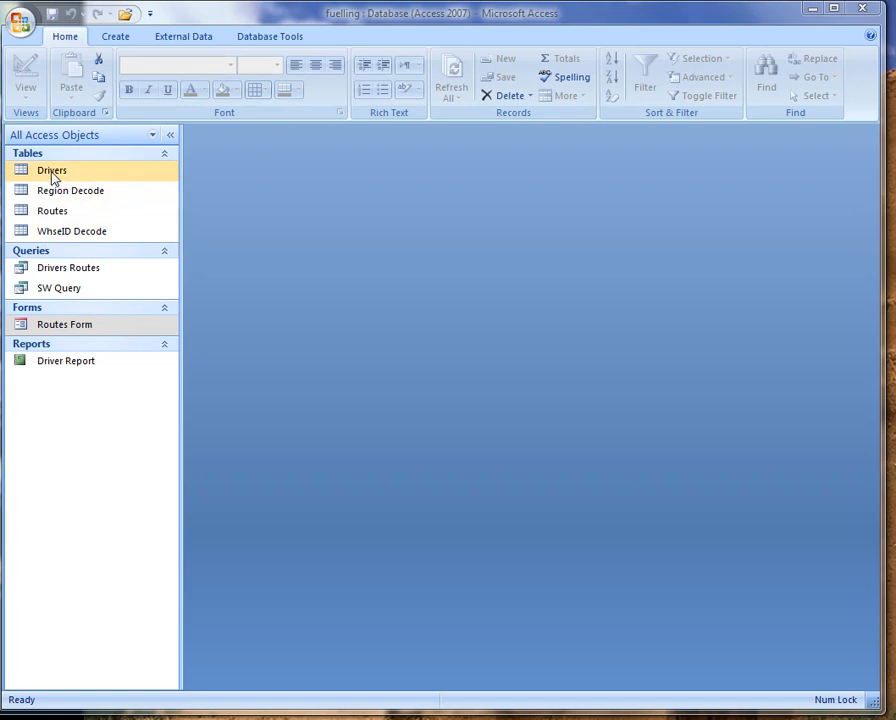
Examine the Drivers table in Datasheet and Design view, and close the Field List and the table.
click(53, 176)
double_click(53, 176)
click(25, 78)
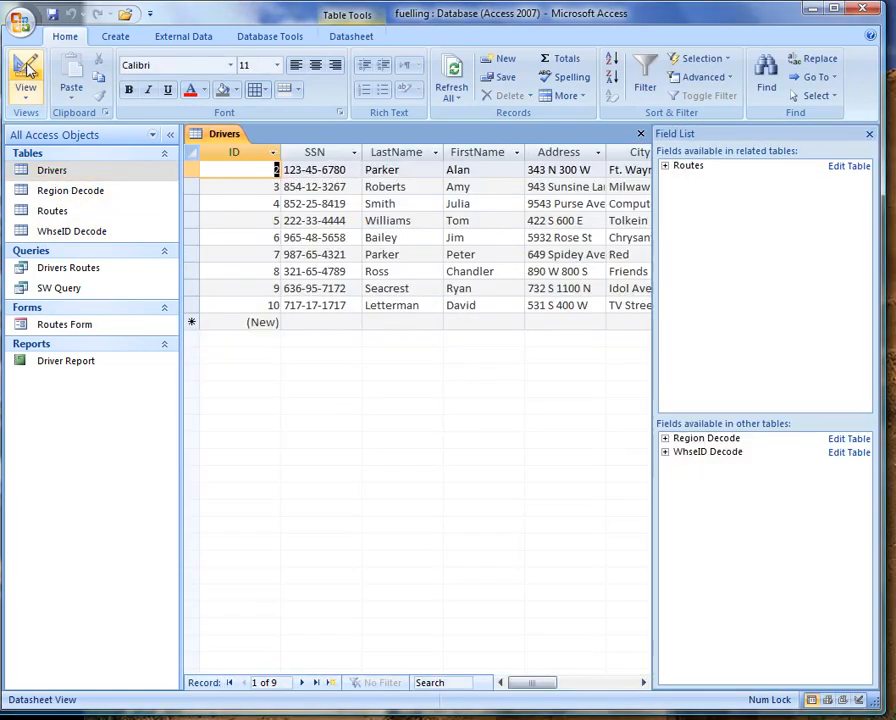
click(25, 78)
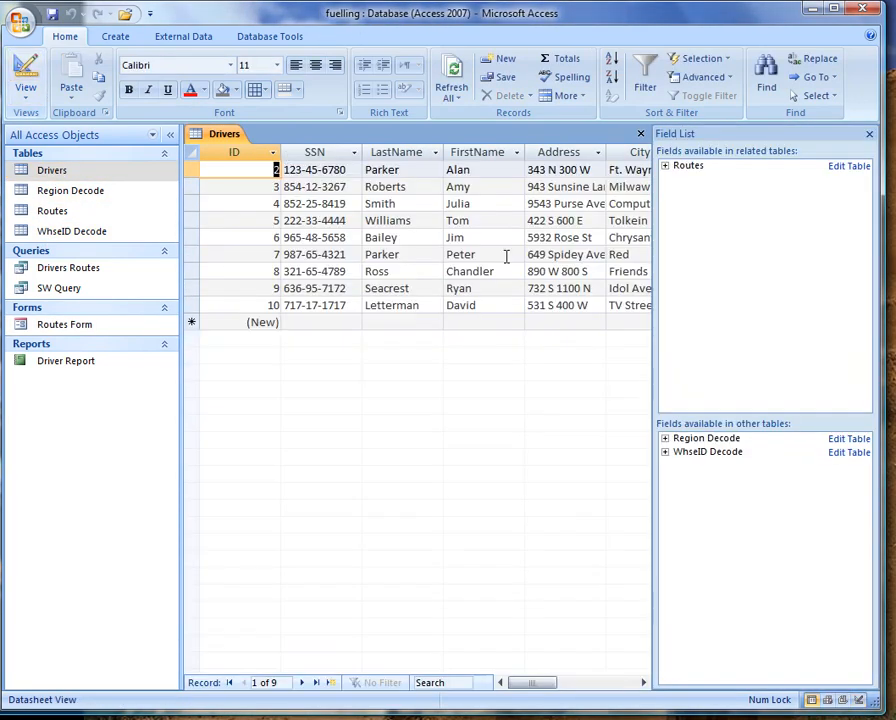
click(25, 76)
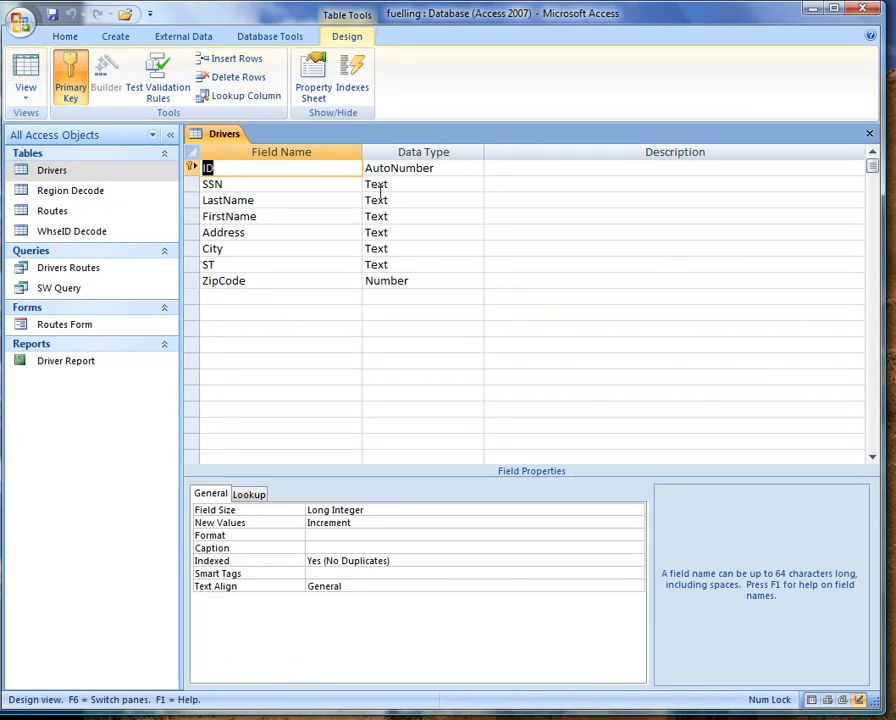
click(28, 78)
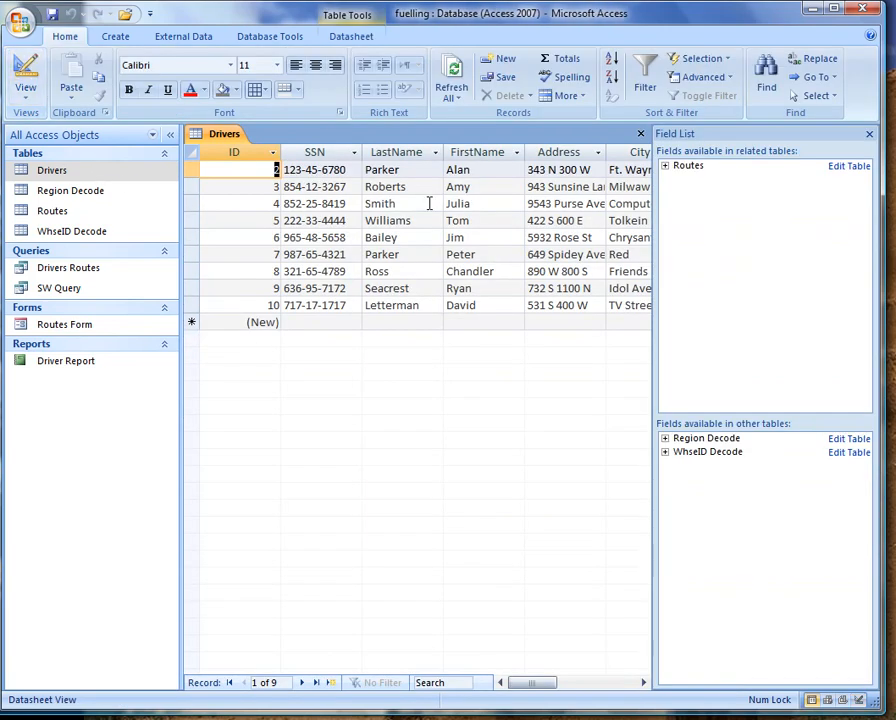
click(869, 134)
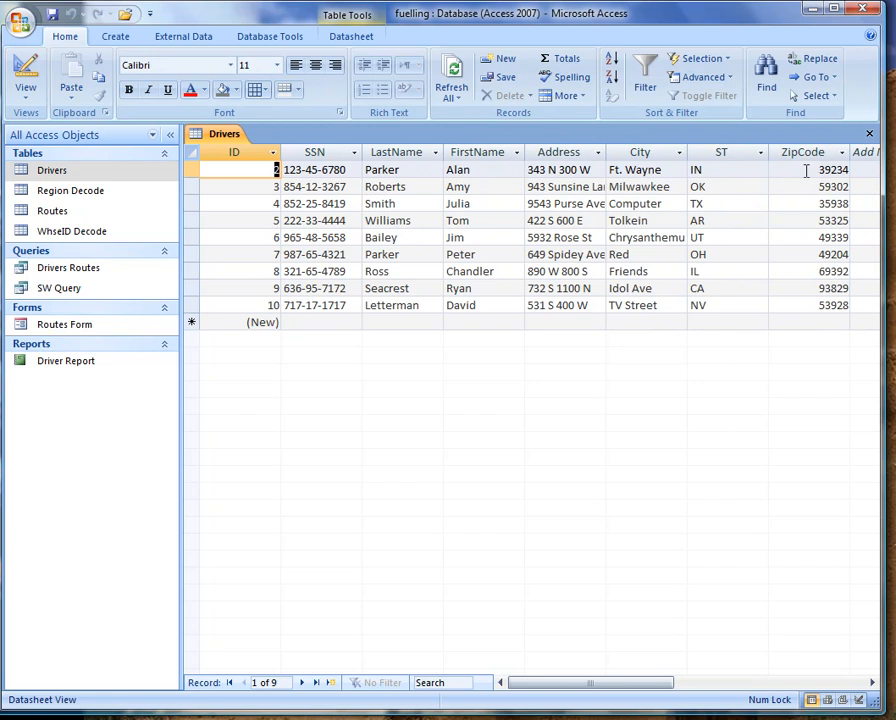
click(869, 134)
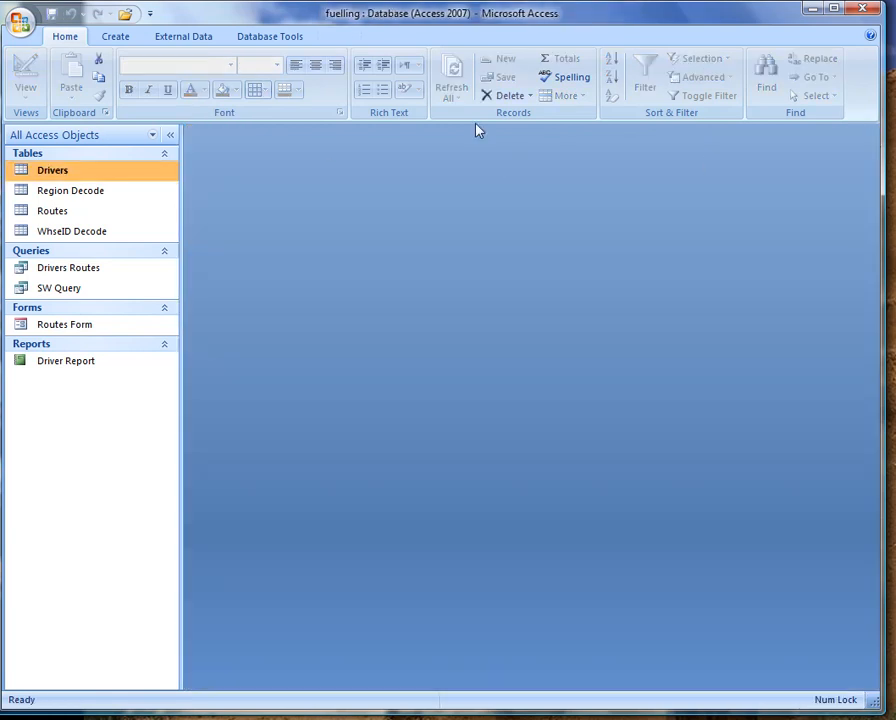
Start a form with the Form Wizard based on the Drivers table and include all available fields.
click(262, 37)
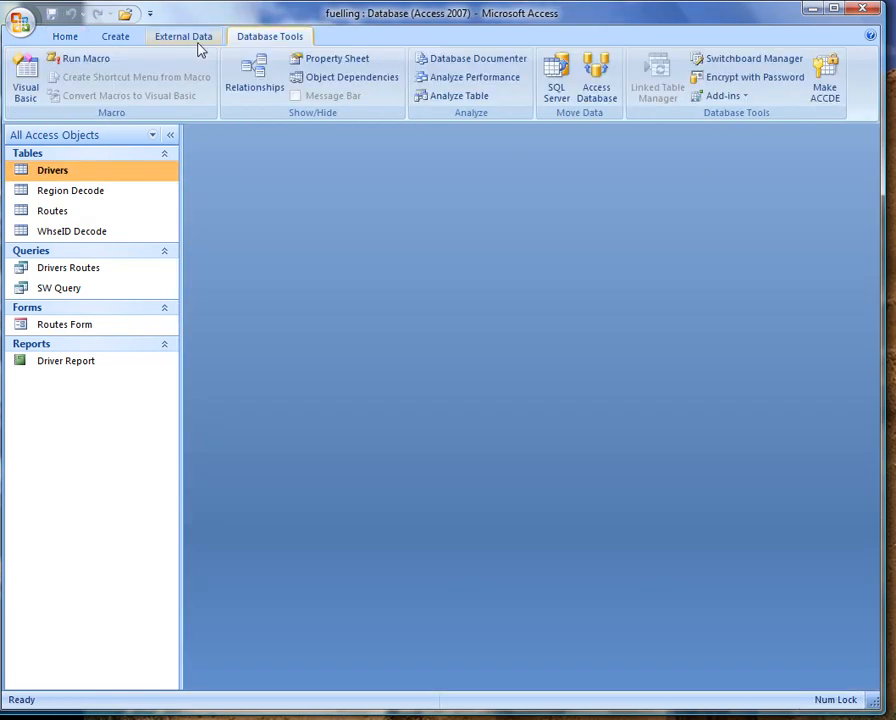
click(118, 38)
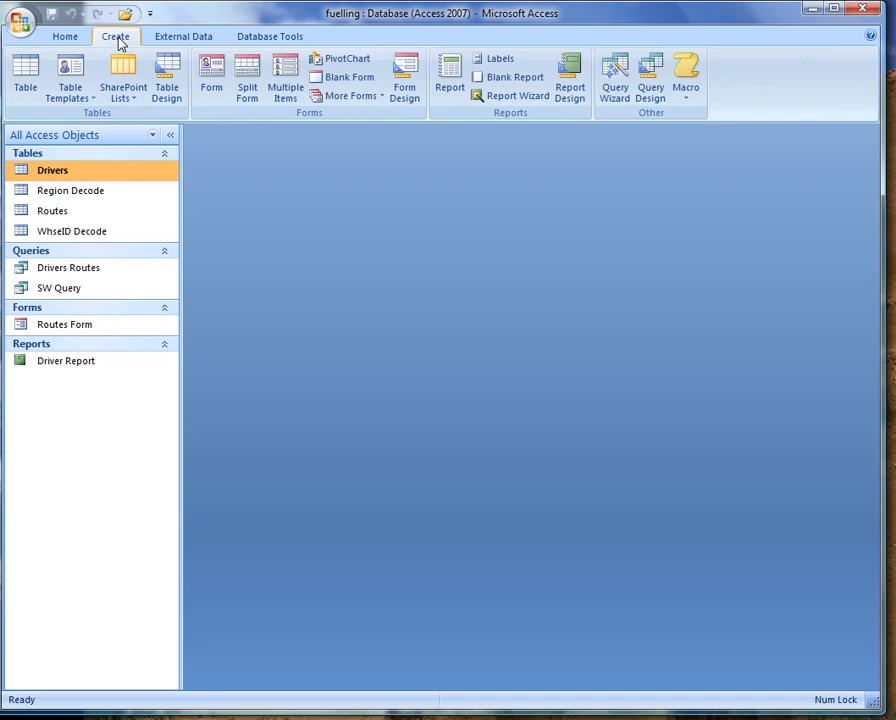
click(383, 99)
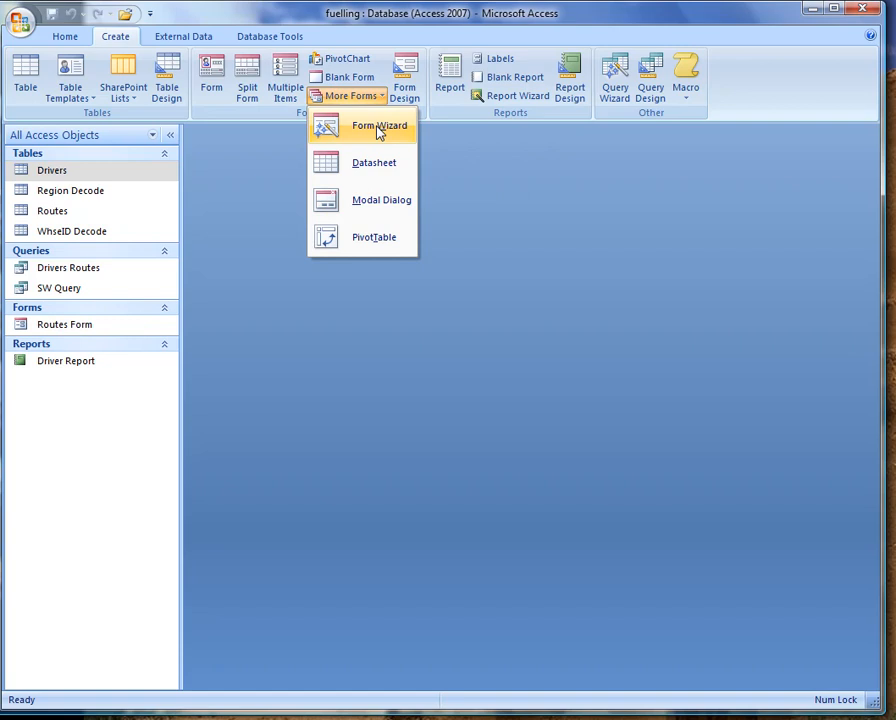
click(380, 128)
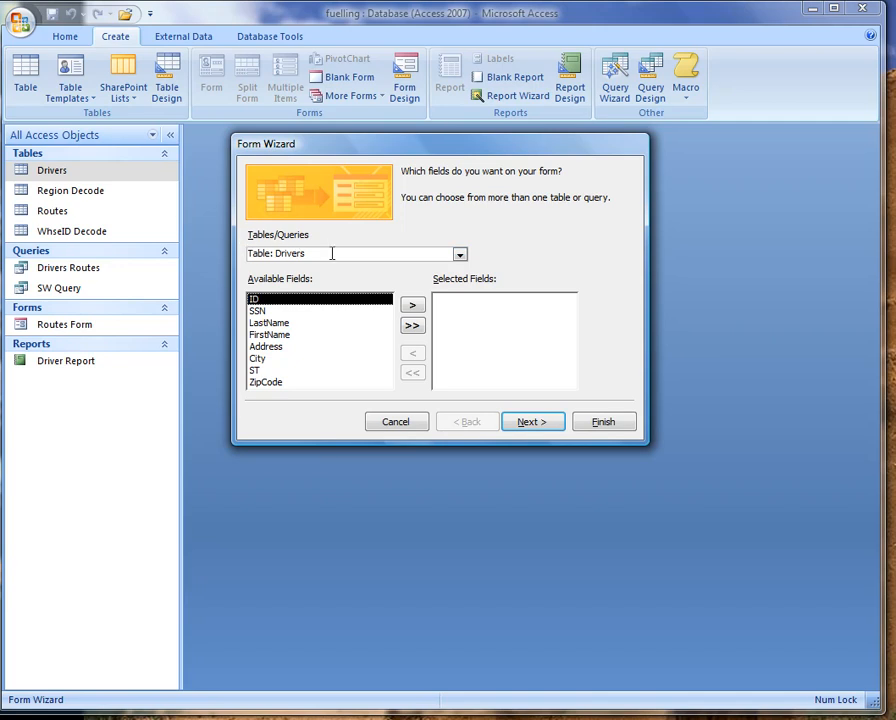
click(460, 256)
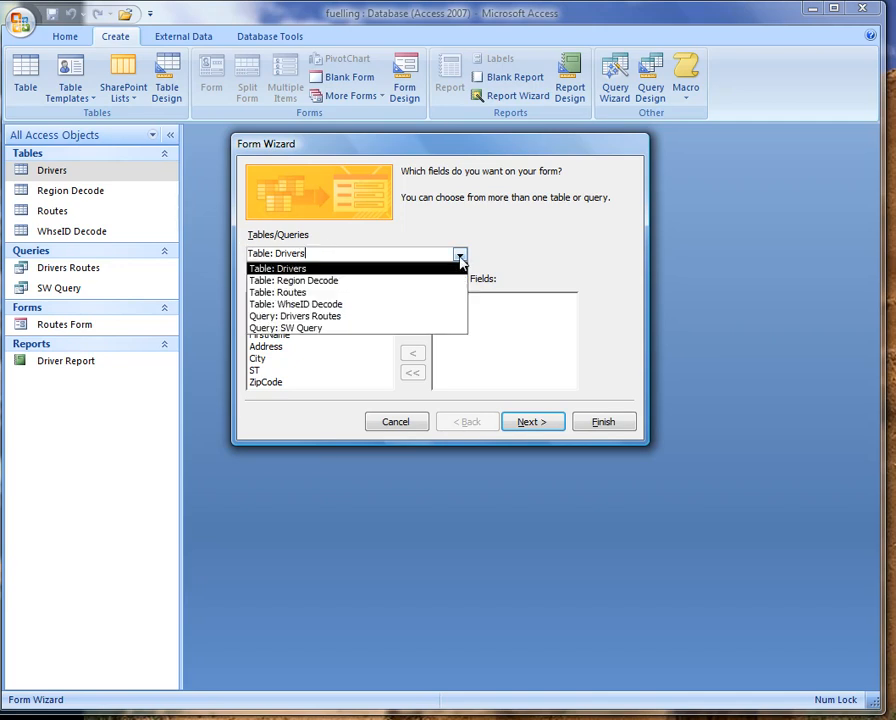
click(284, 274)
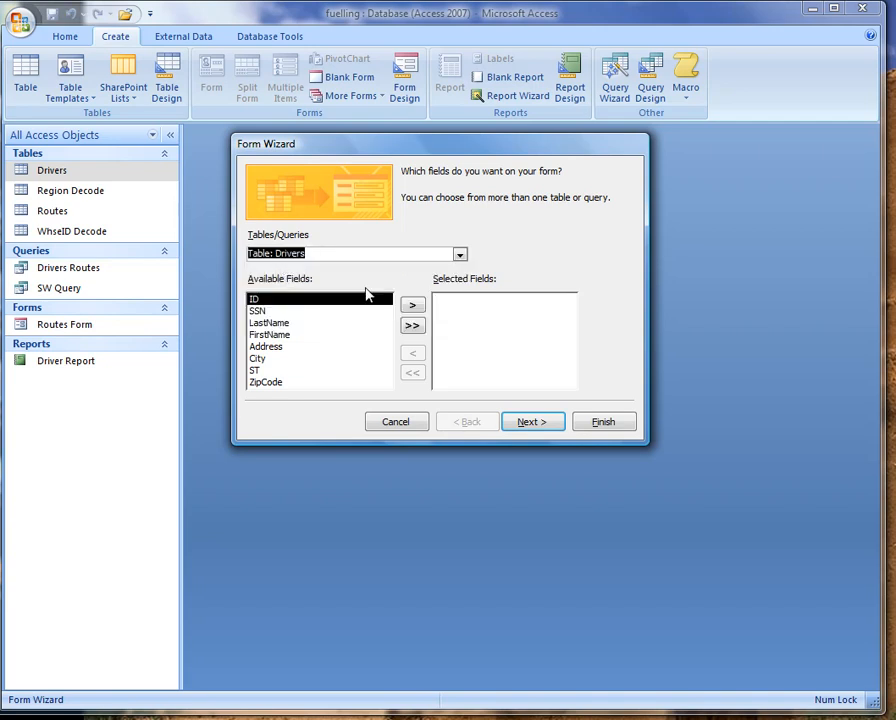
click(412, 326)
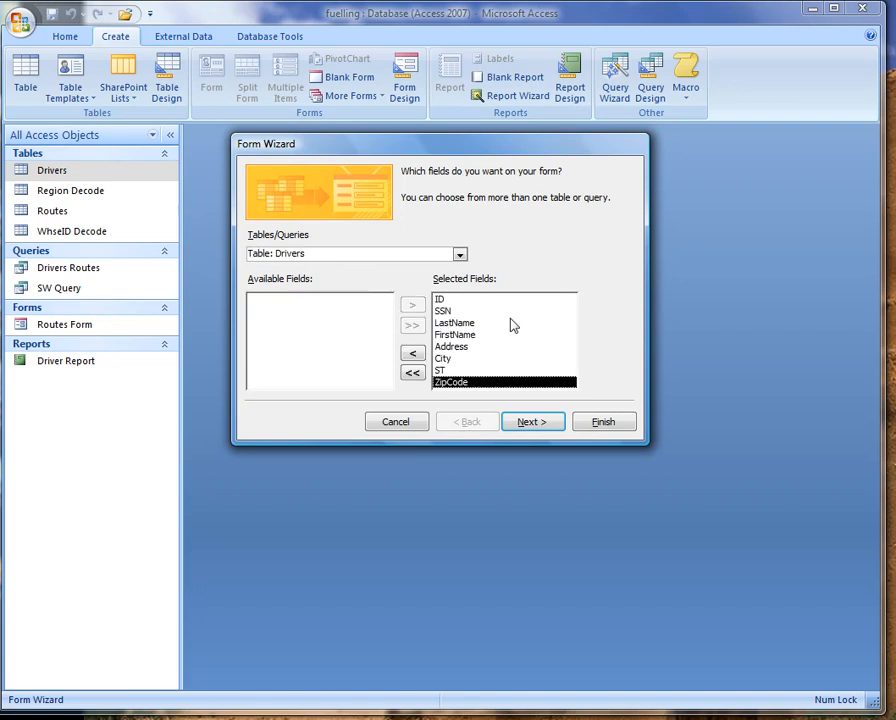
Preview the Tabular, Datasheet and Justified form layouts, and choose Columnar.
click(535, 424)
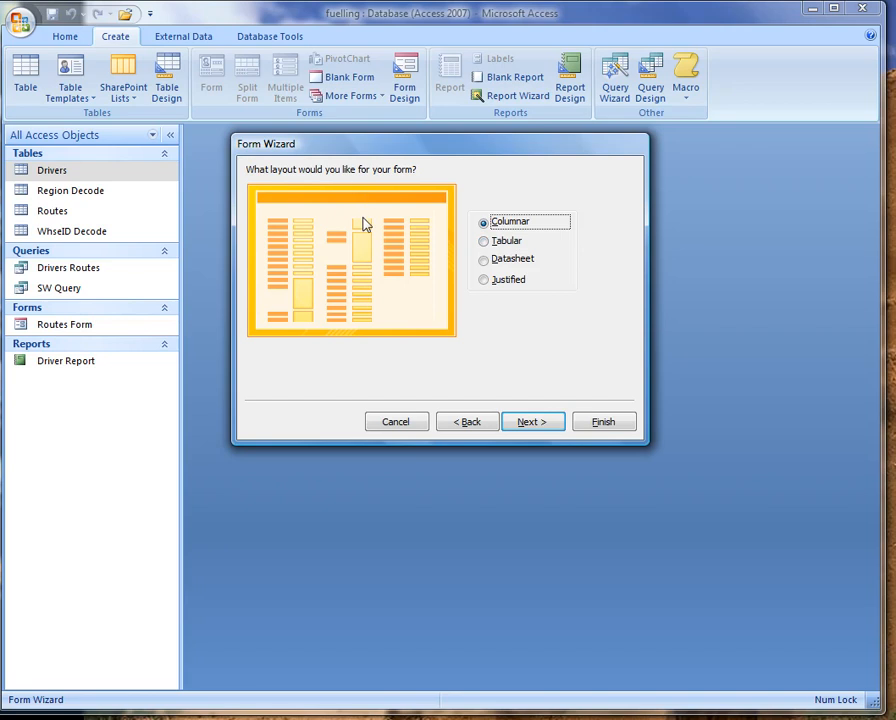
click(485, 243)
click(484, 260)
click(483, 282)
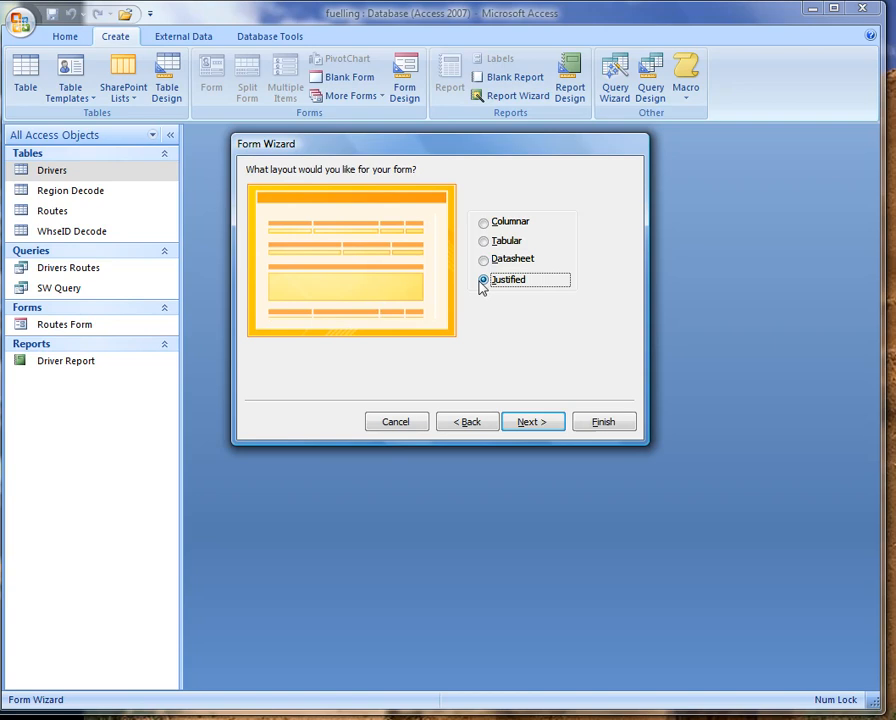
click(485, 224)
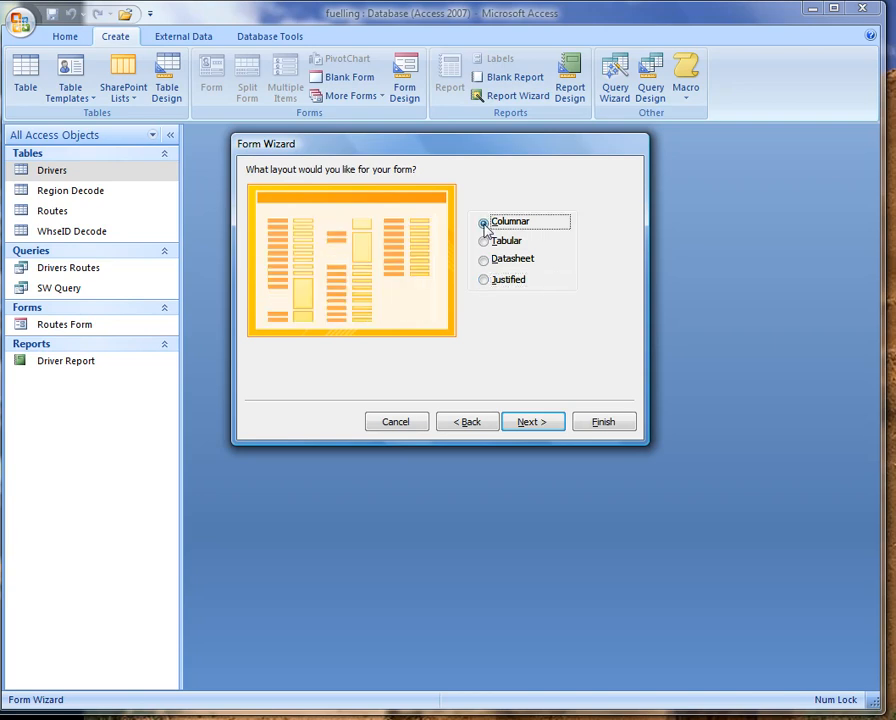
Apply the Metro style and finish the form with the title Drivers, opening it for viewing or entering information.
click(548, 424)
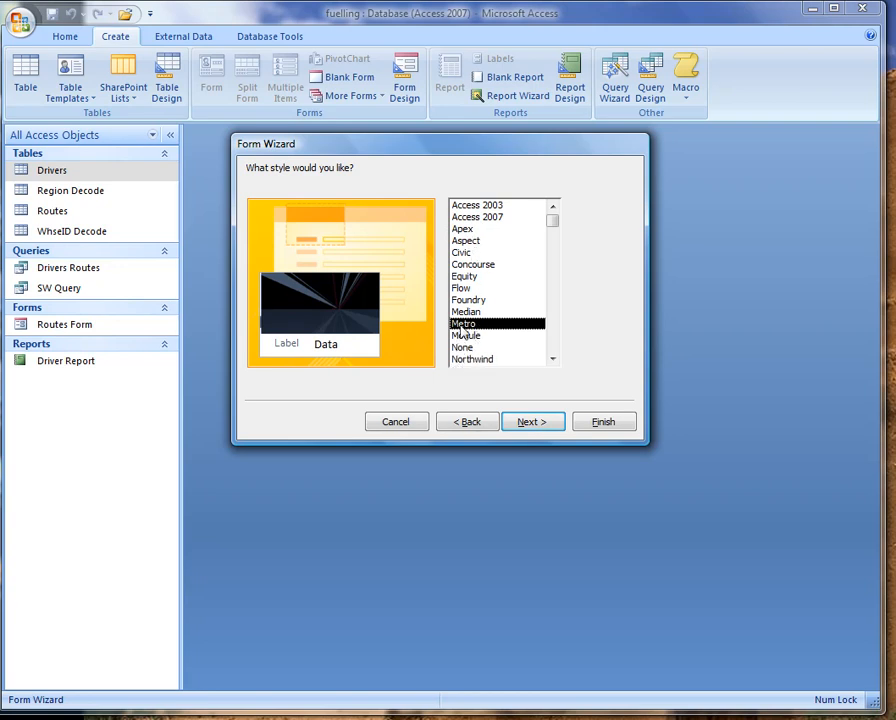
click(524, 423)
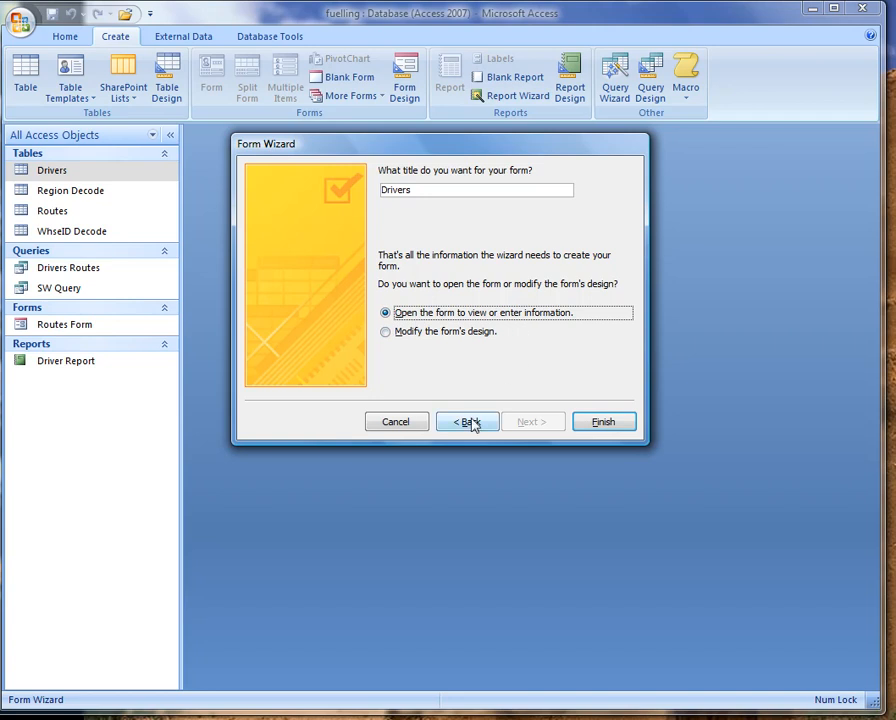
click(599, 428)
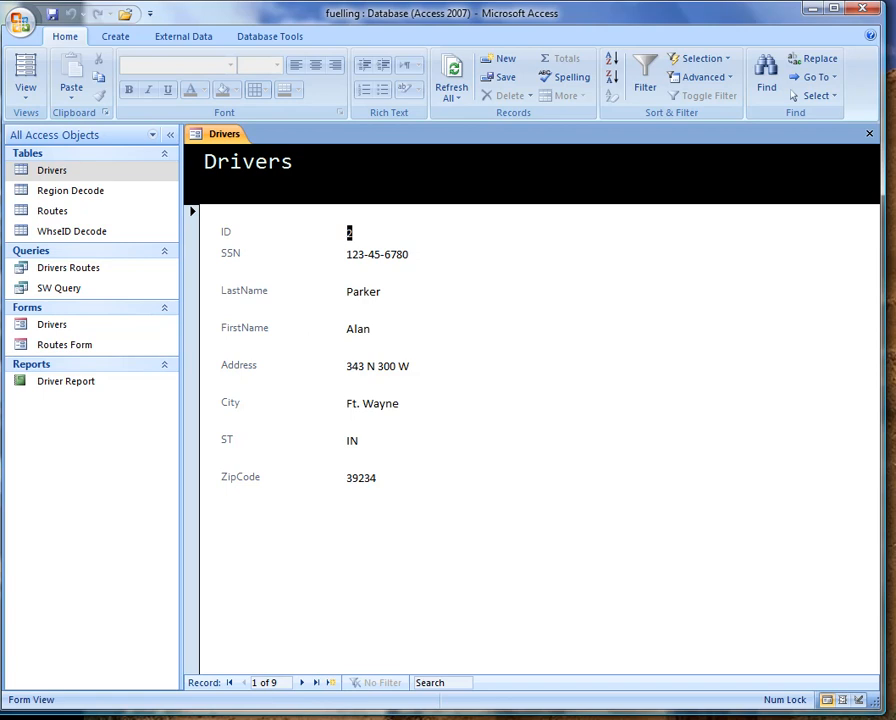
Add a new record in the Drivers form and enter the driver's SSN, last name and first name.
click(332, 684)
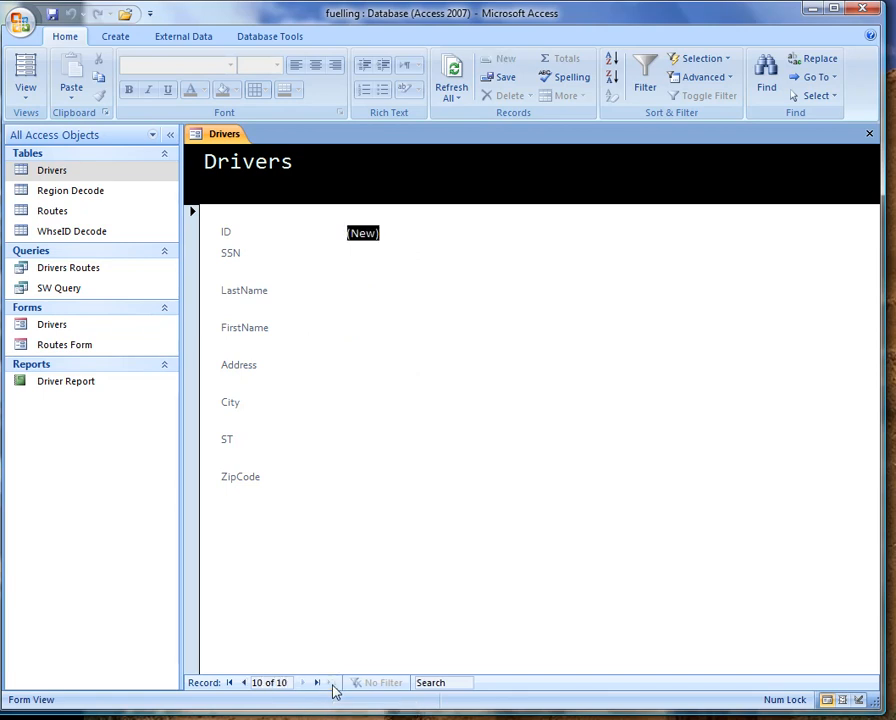
key(Tab)
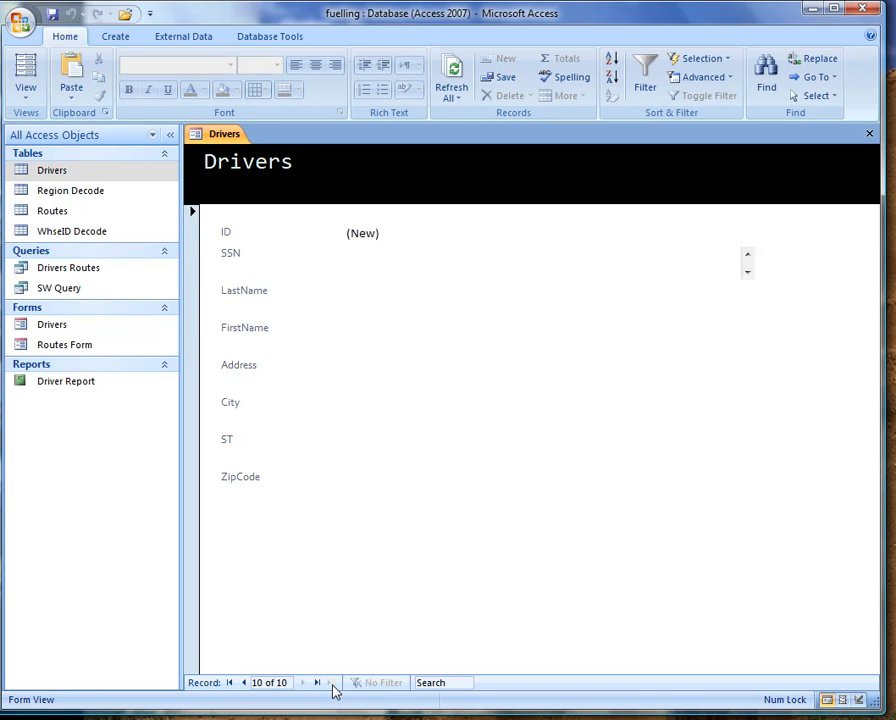
text(333-55-6666)
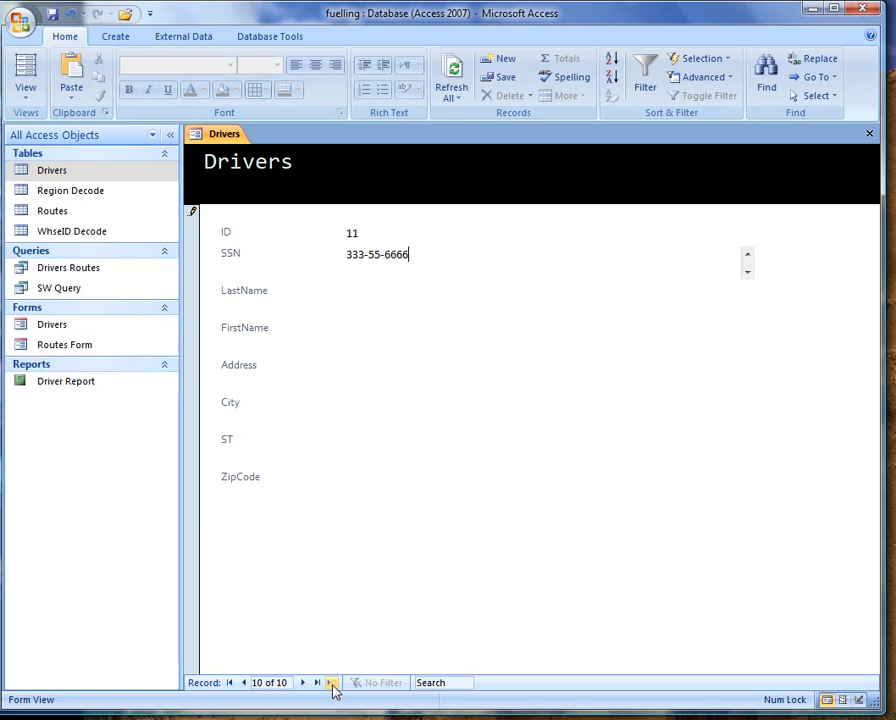
key(Tab)
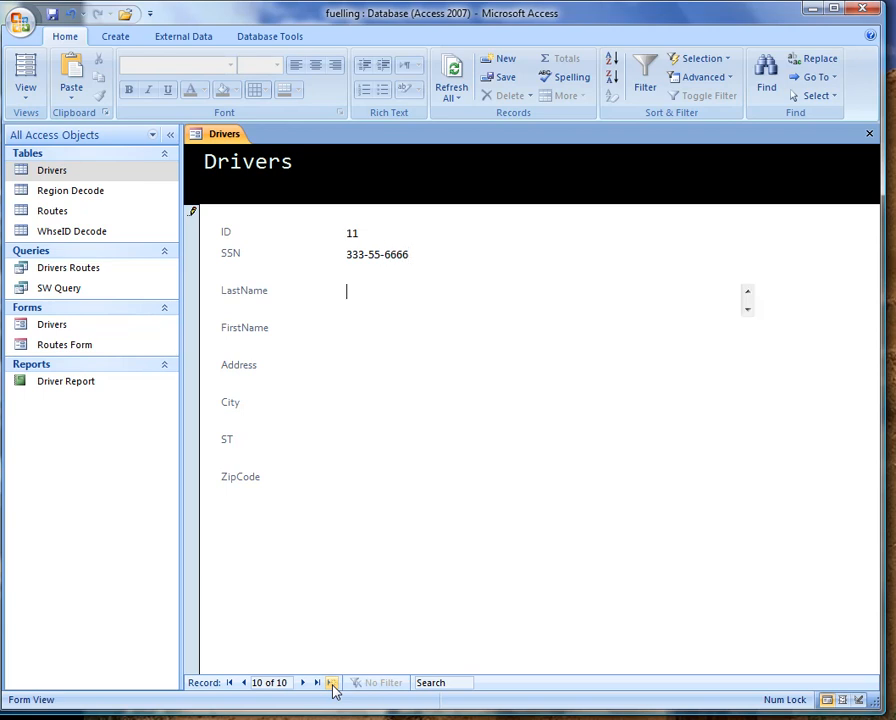
text(Dummy)
key(Tab)
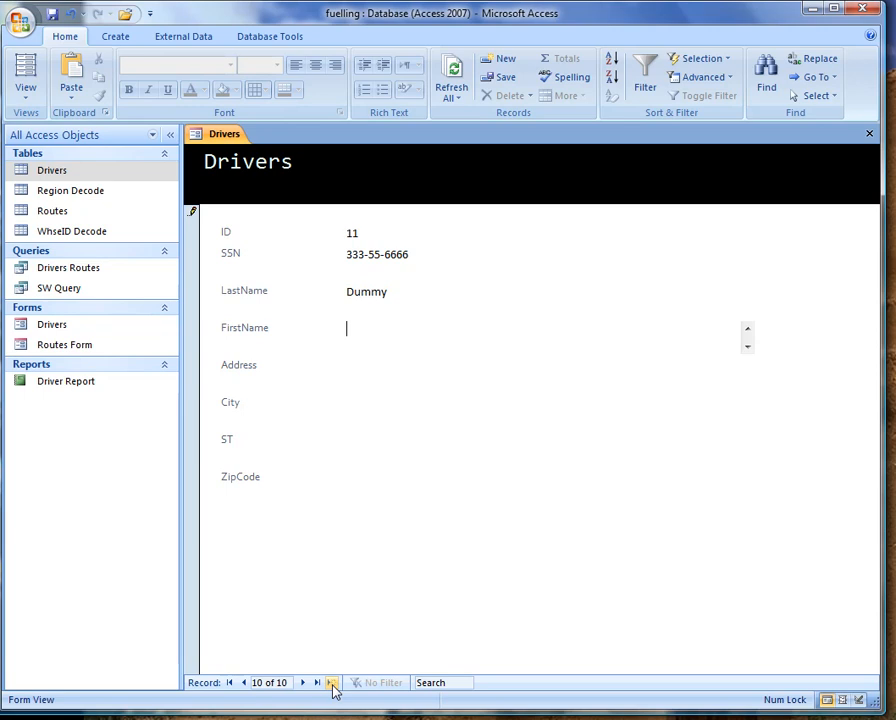
text(Ima)
key(Tab)
Fill in the driver's street address, city, state and ZIP code, and save the record by advancing to a blank one.
text(1234)
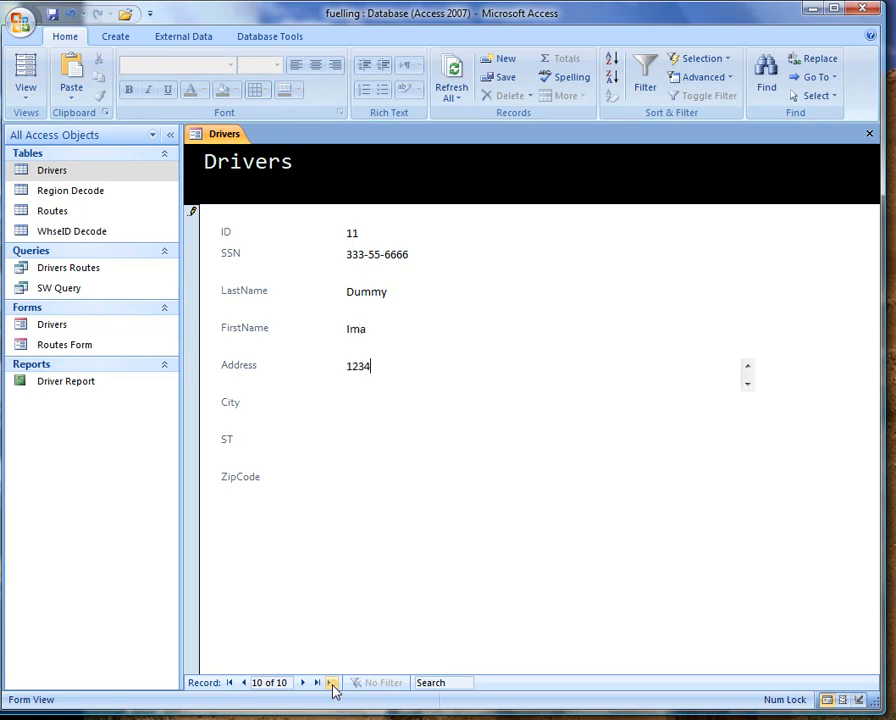
text( Street)
key(Tab)
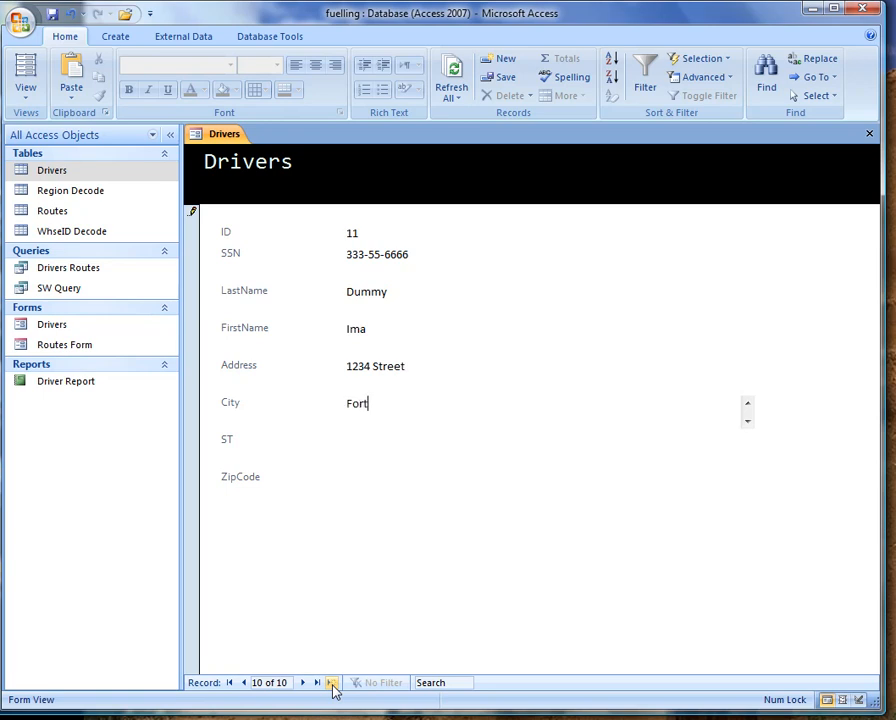
text(Fort Wayne)
key(Tab)
text(IN)
key(Tab)
text(4)
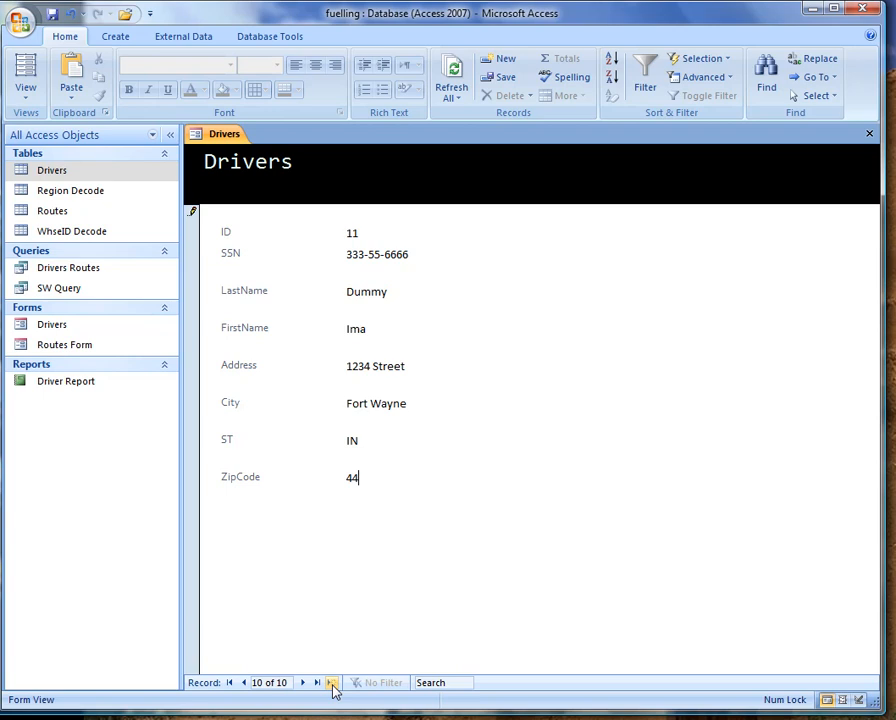
text(4667)
click(332, 684)
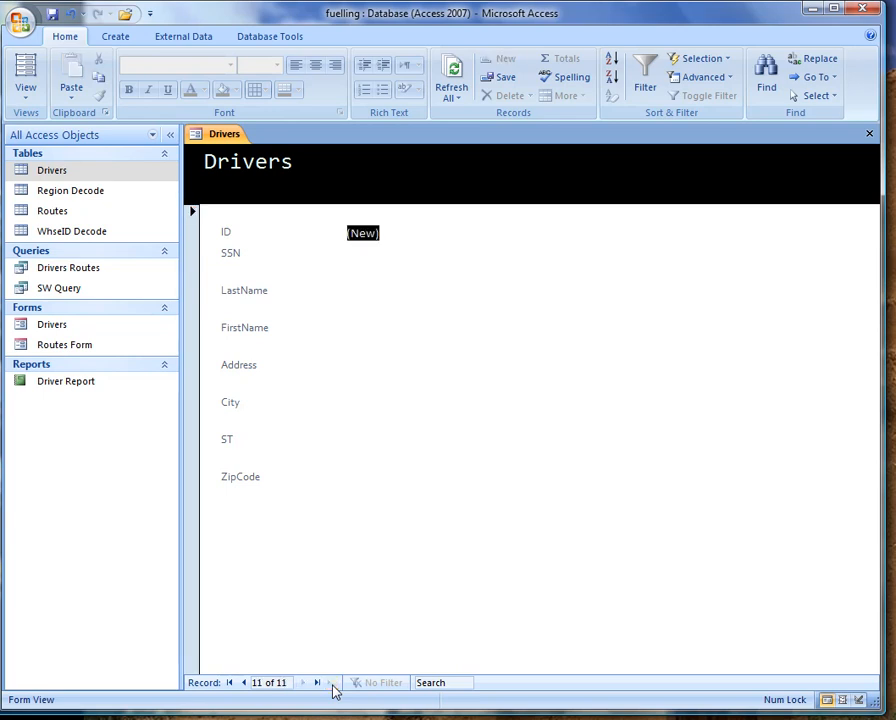
Check the newly added driver record in the Drivers form and the Drivers table, and return to the form.
click(245, 684)
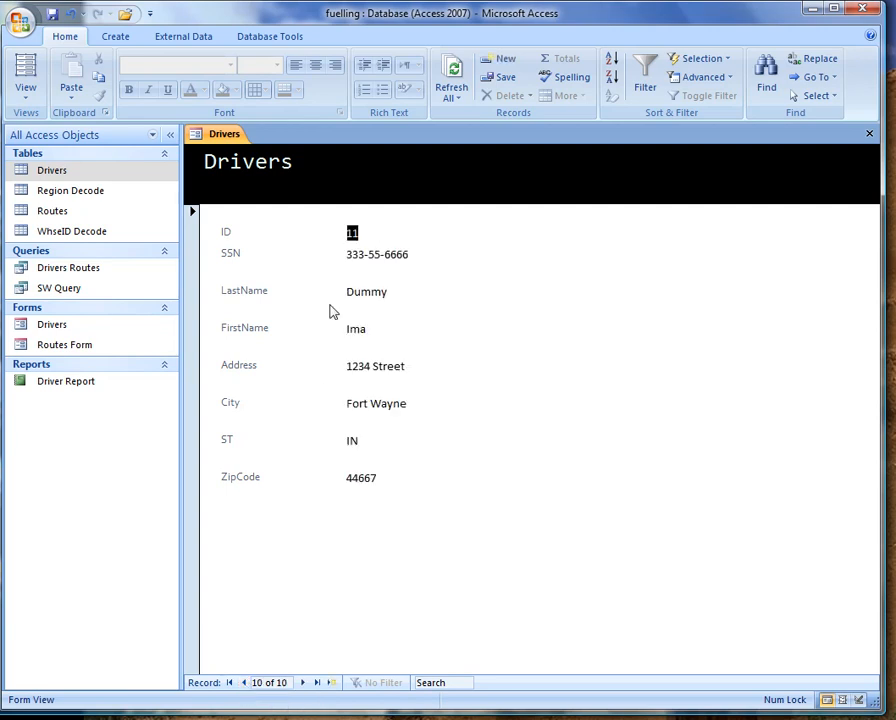
click(51, 174)
double_click(52, 177)
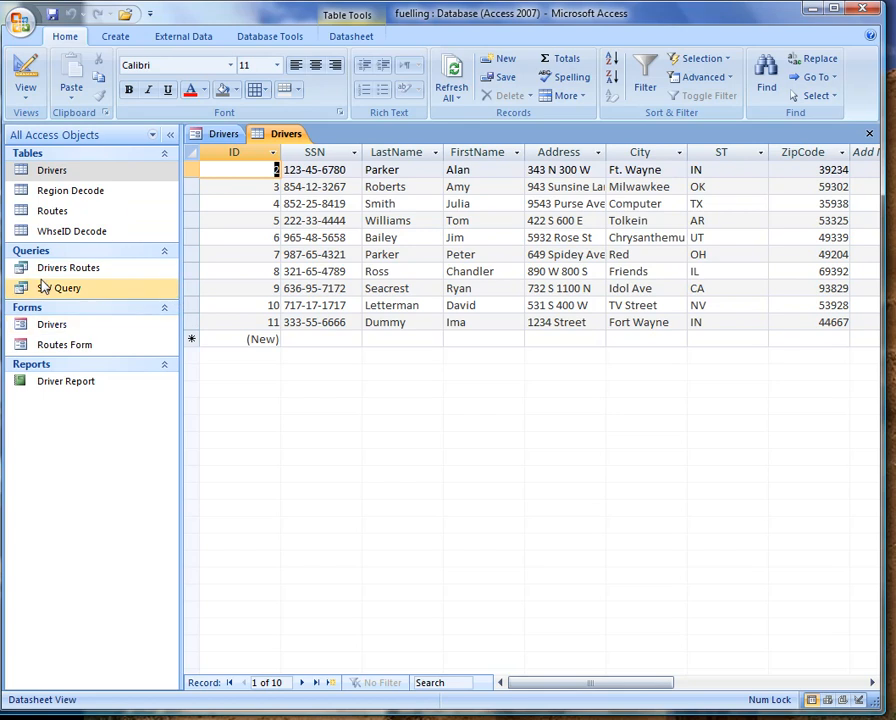
click(53, 328)
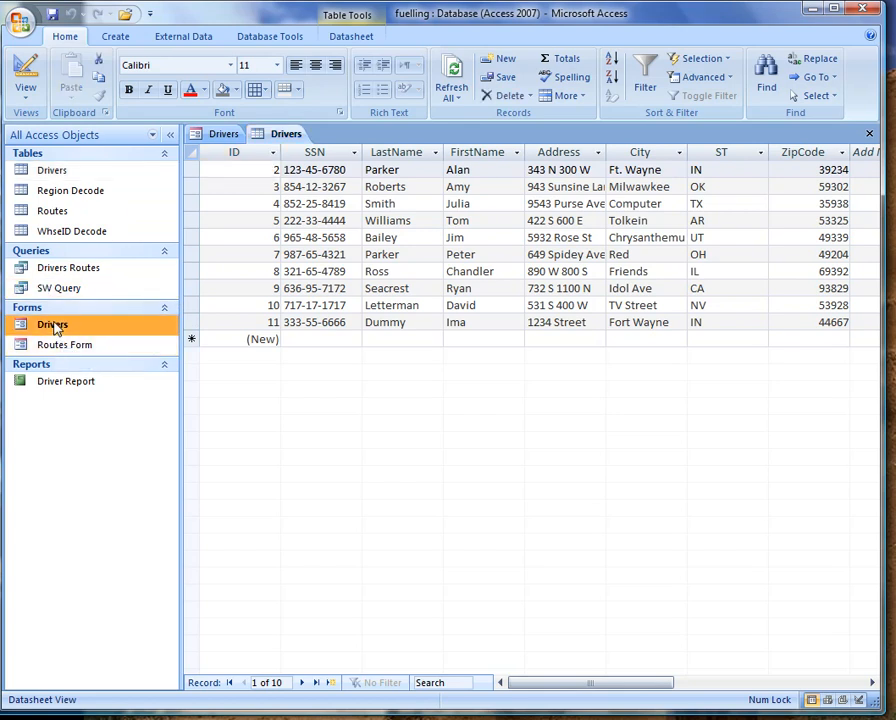
double_click(53, 327)
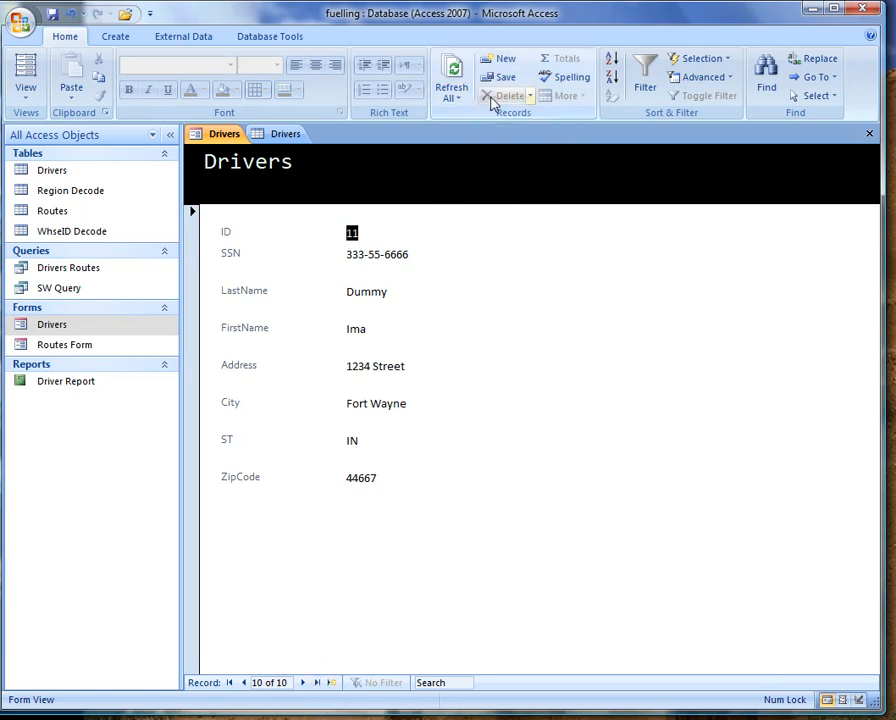
Delete the dummy driver record with ID 11 from the Drivers table and confirm the deletion.
click(43, 176)
double_click(43, 176)
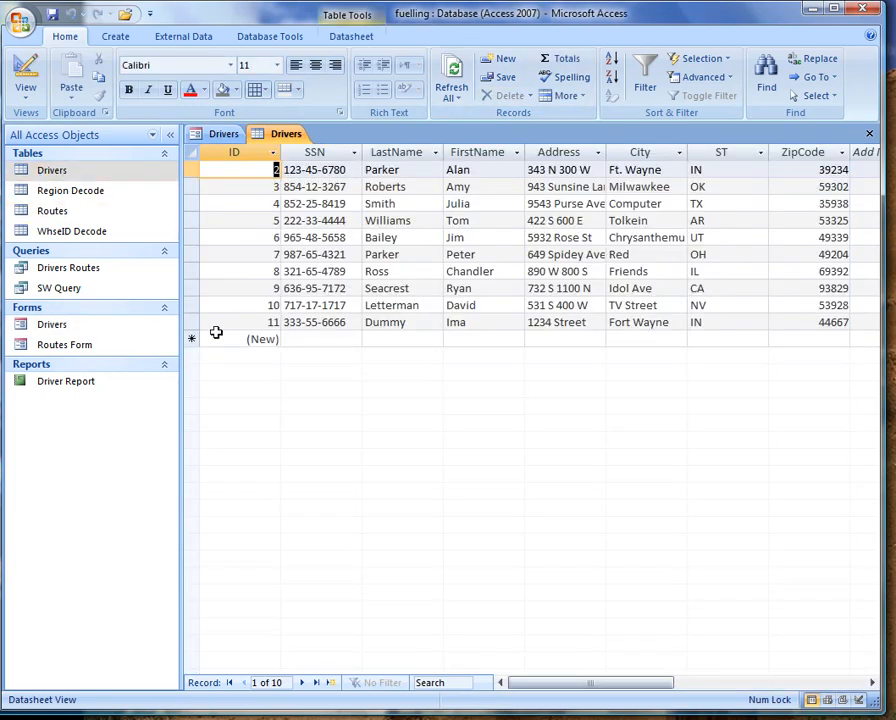
click(193, 322)
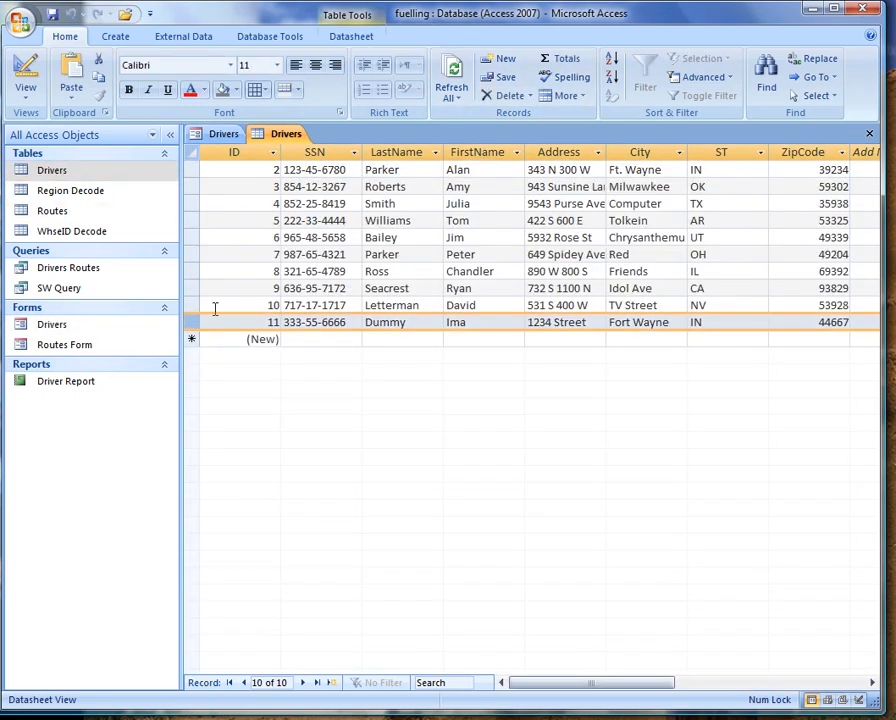
click(489, 95)
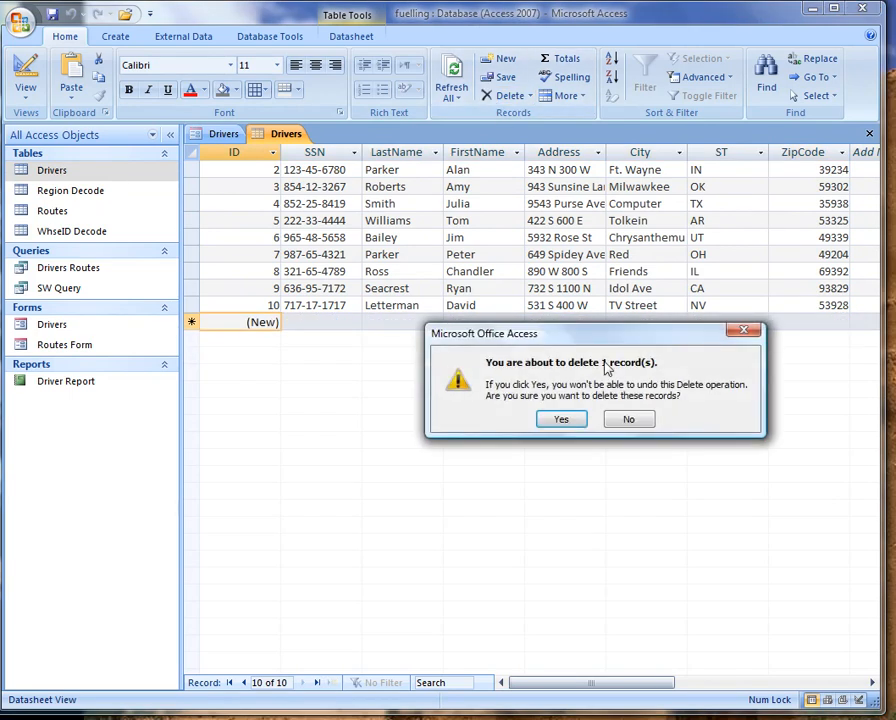
click(556, 421)
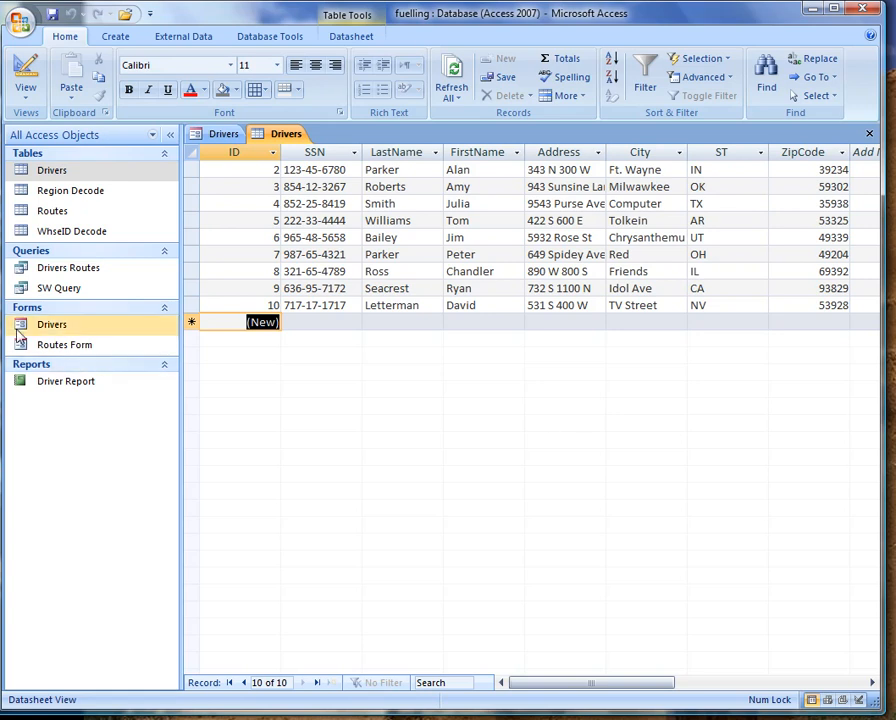
View the Drivers table's design as read-only and return to its datasheet to check the remaining records.
click(52, 325)
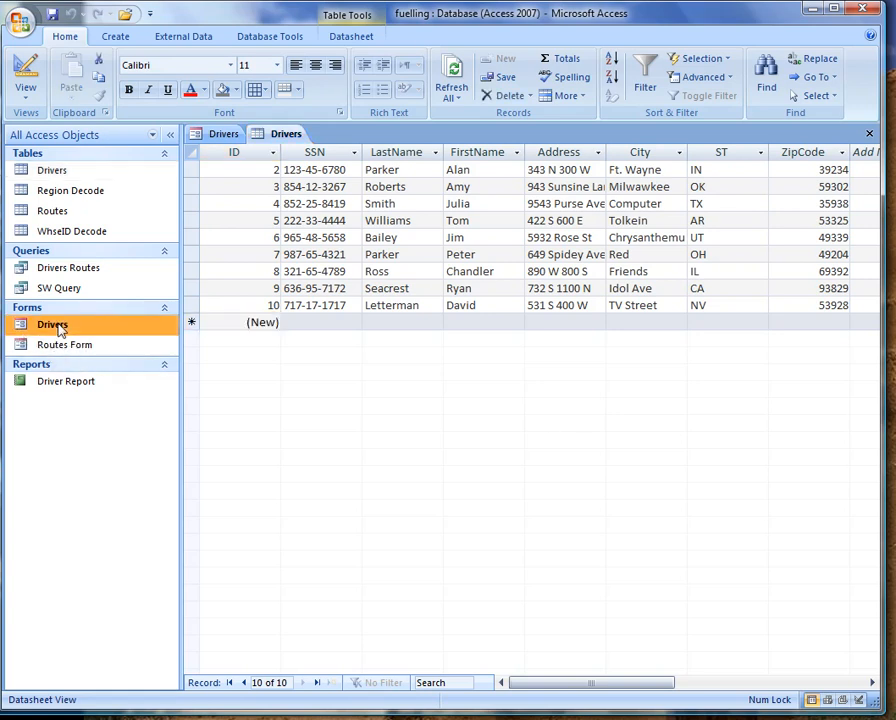
click(47, 173)
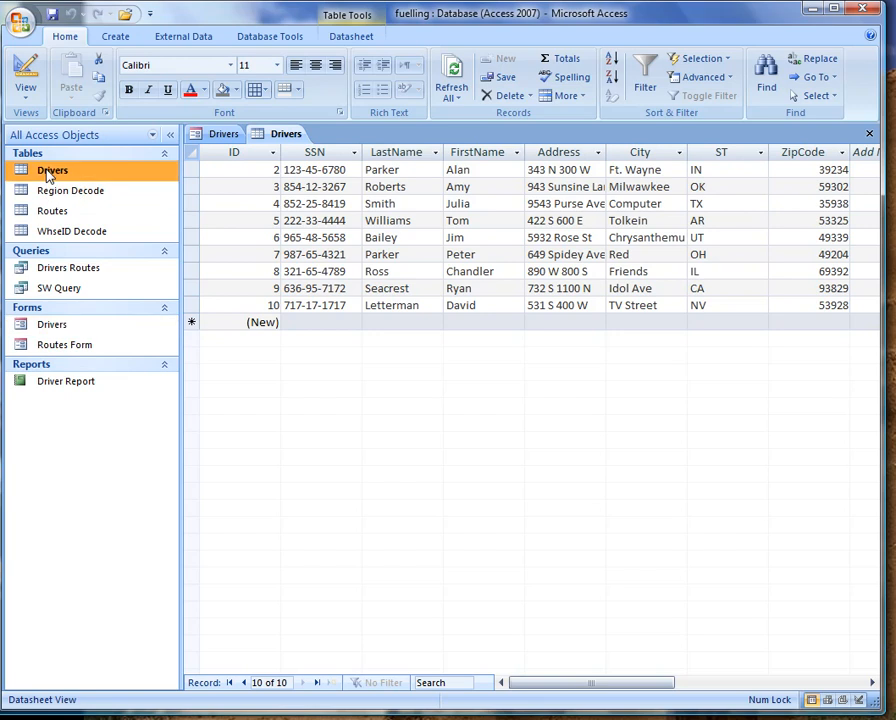
click(20, 76)
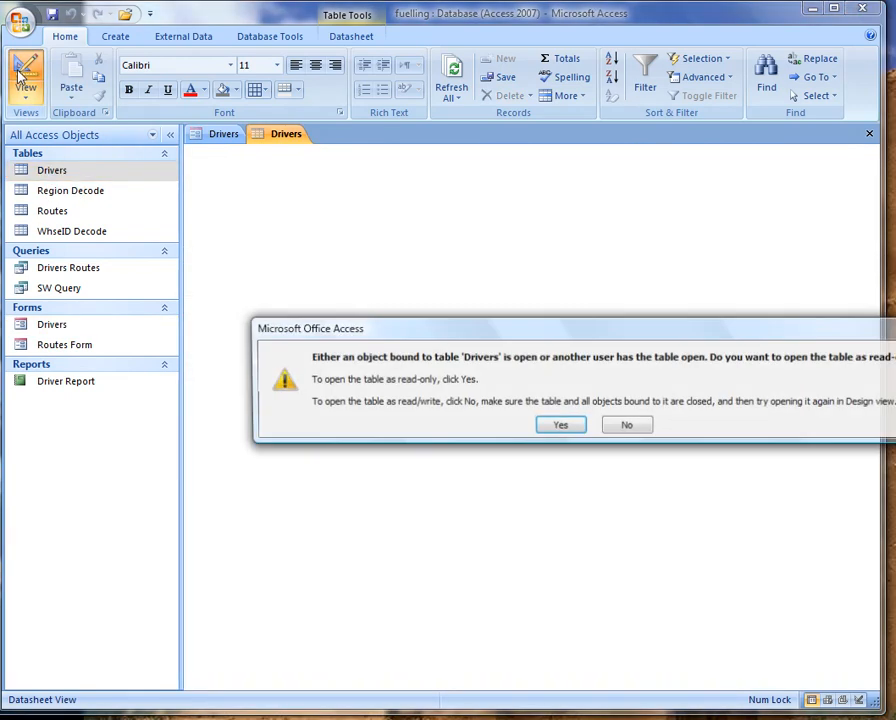
click(556, 428)
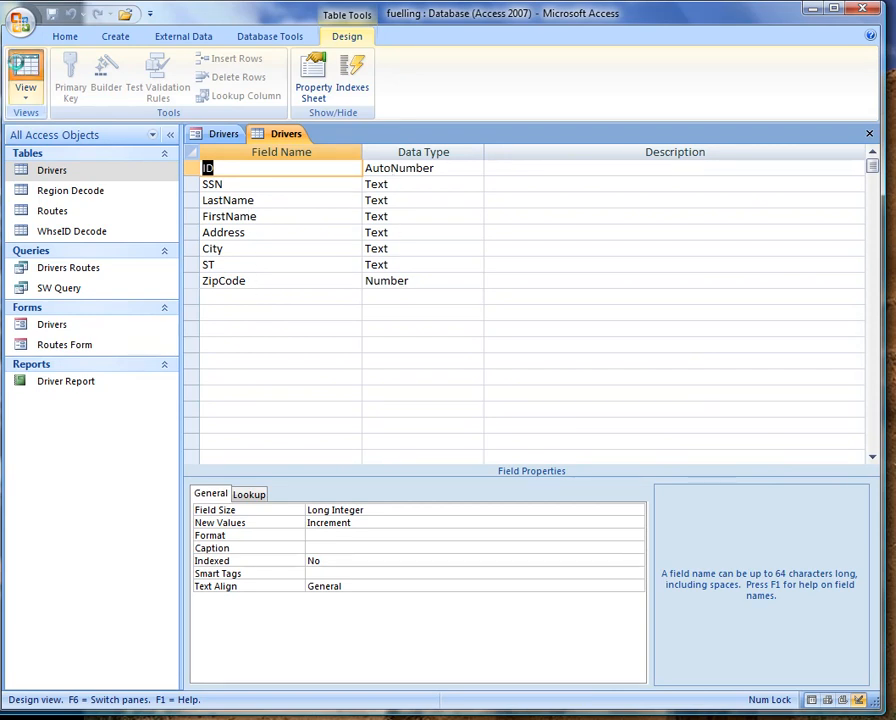
click(25, 68)
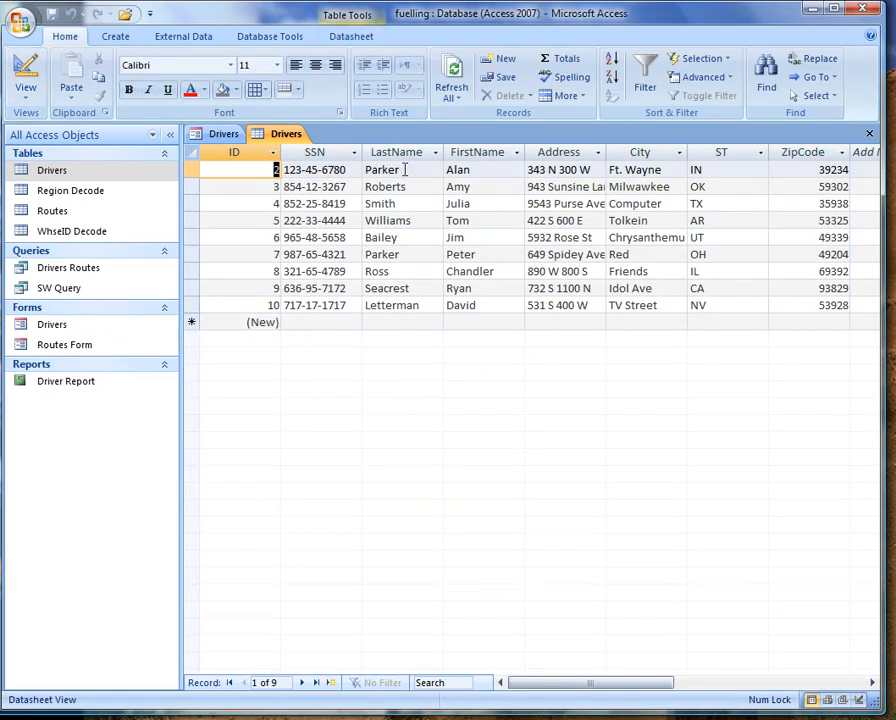